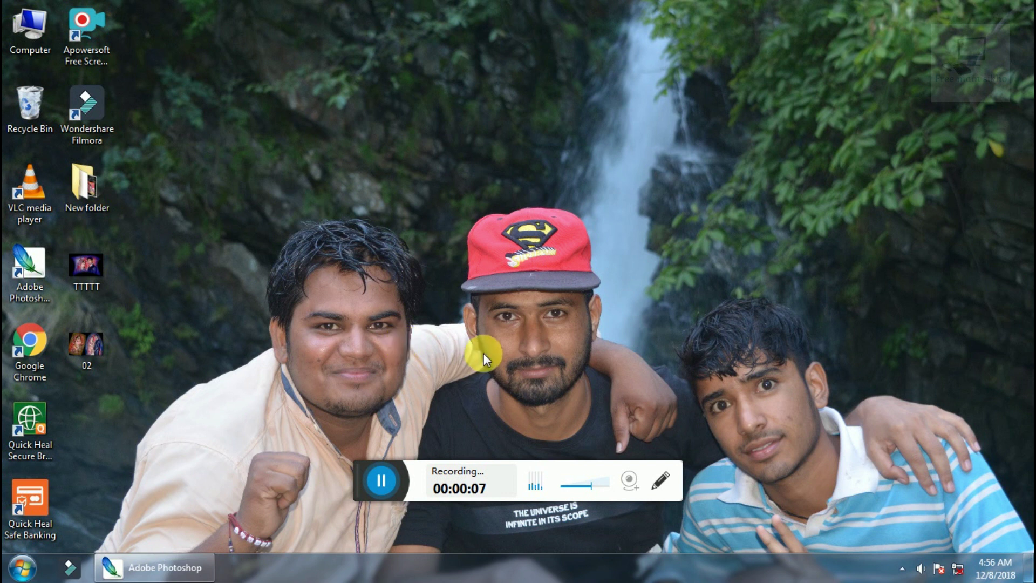
- Refresh the Windows desktop and bring the Photoshop window to the front
right_click(283, 206)
click(332, 246)
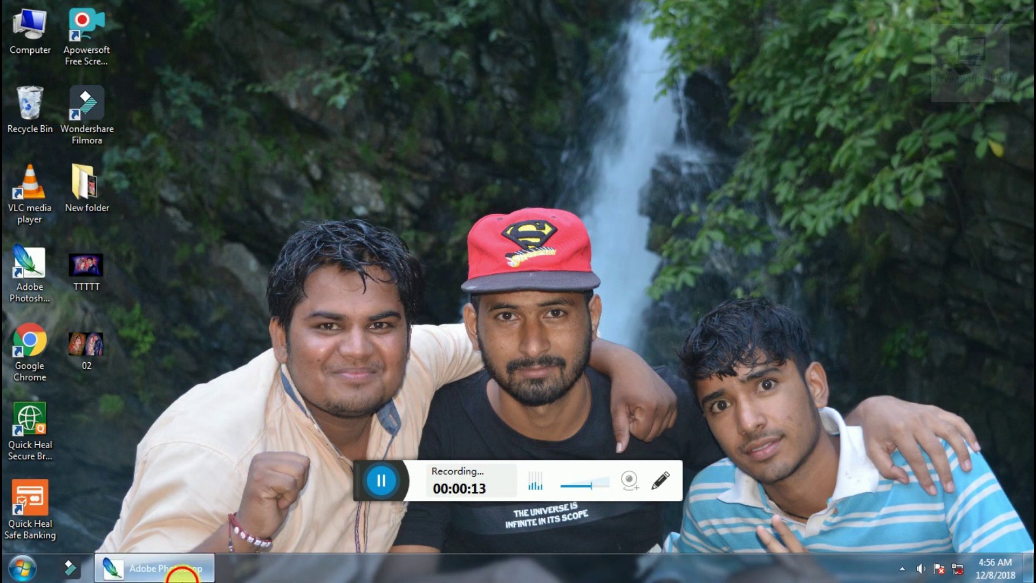
click(173, 565)
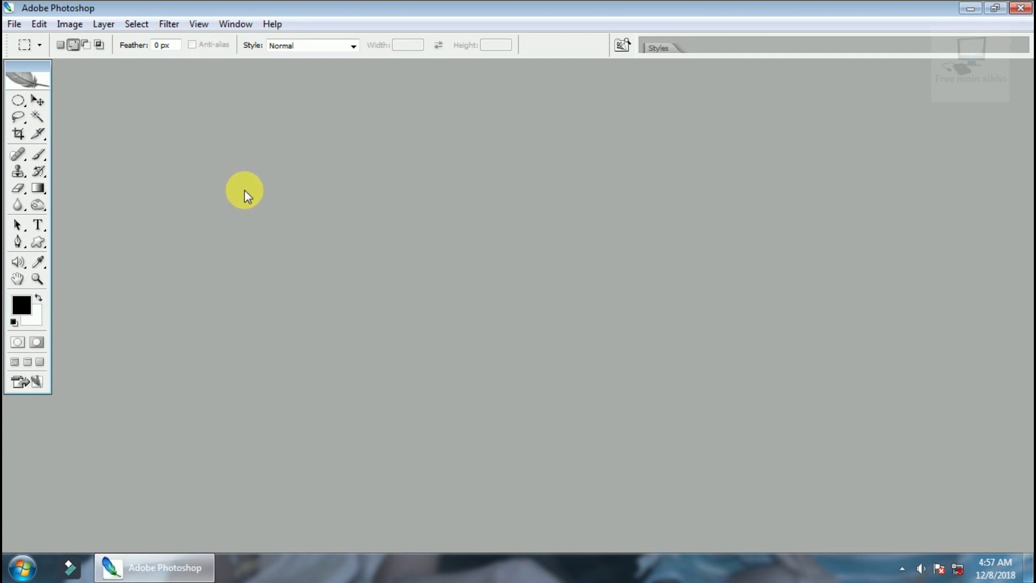
- With the Move tool active, create a blank Untitled-1 document and centre its window
key(v)
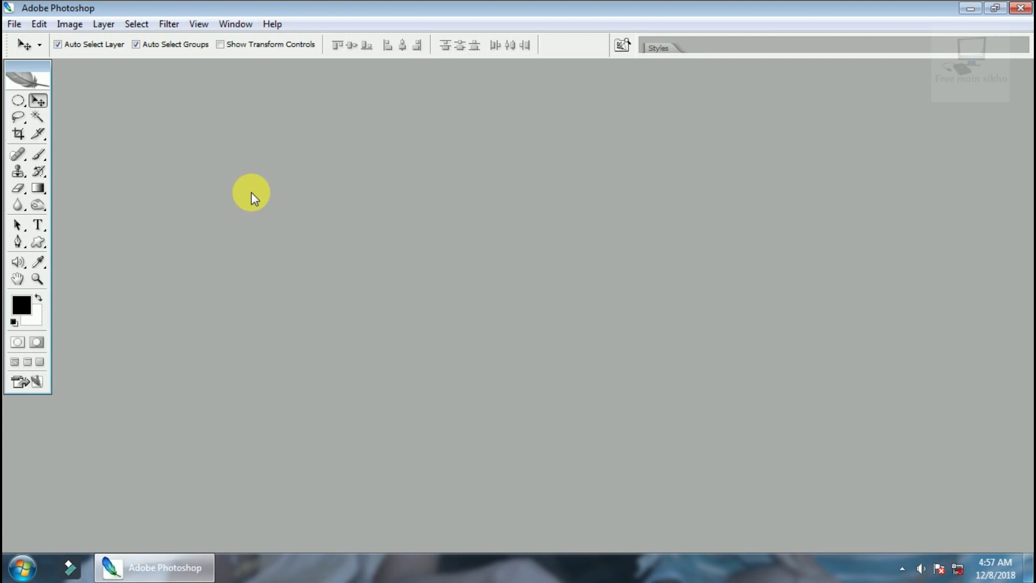
key(ctrl+n)
click(639, 162)
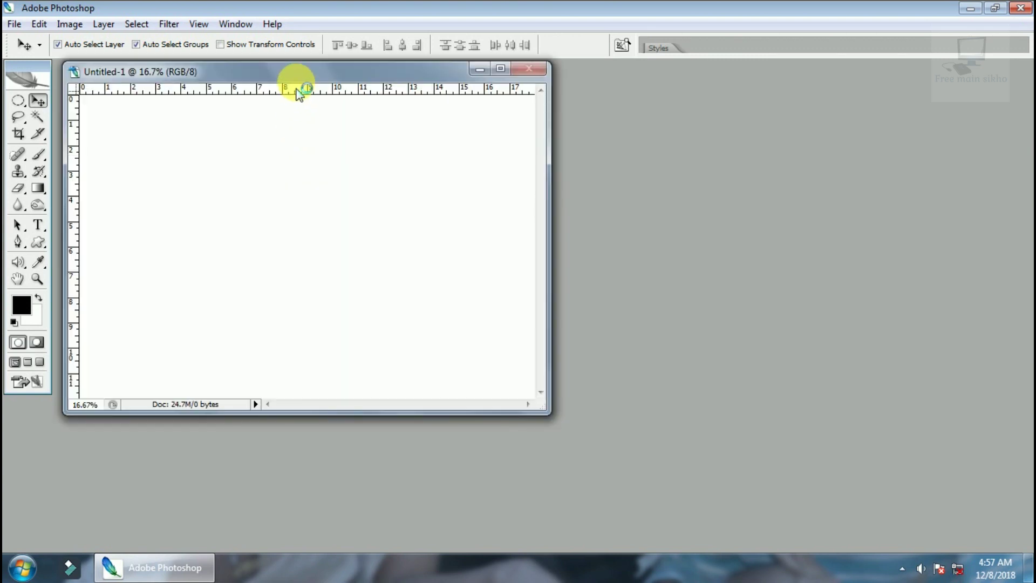
mouse_move(296, 86)
mouse_down()
mouse_move(492, 128)
mouse_move(484, 131)
mouse_up()
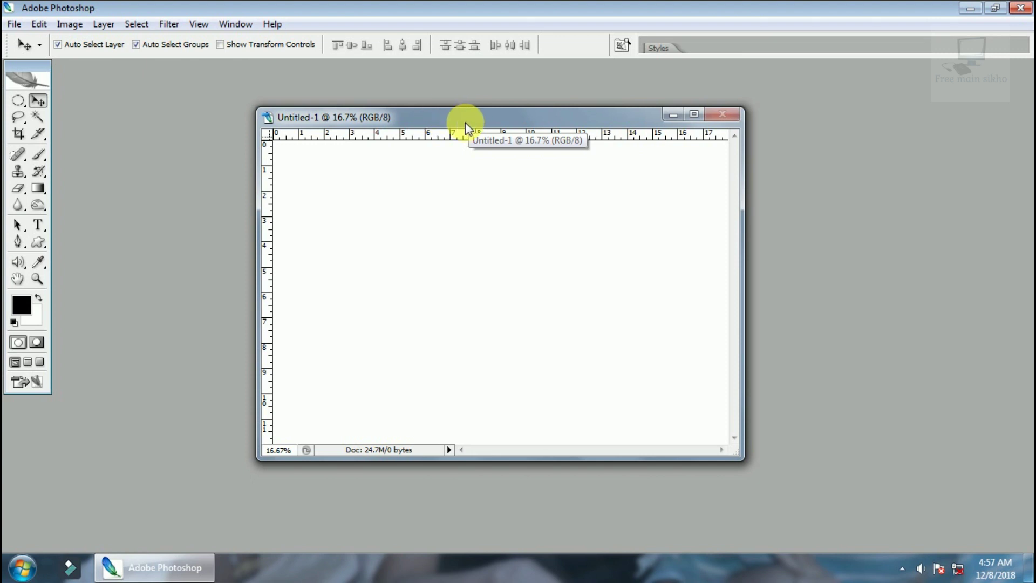
- Hide and reshow the Tools panel from the Window menu, then nudge it slightly
click(236, 24)
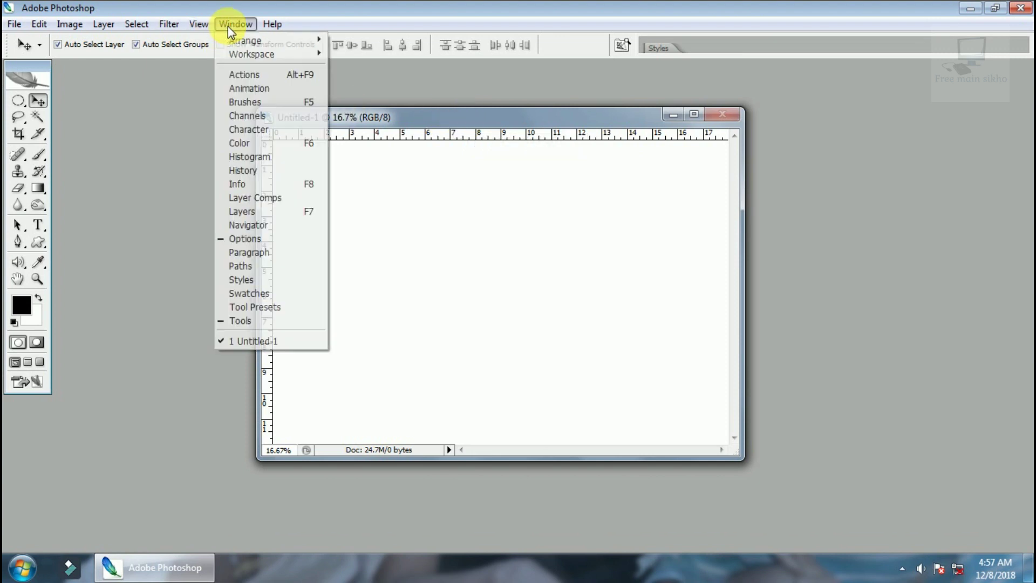
click(262, 324)
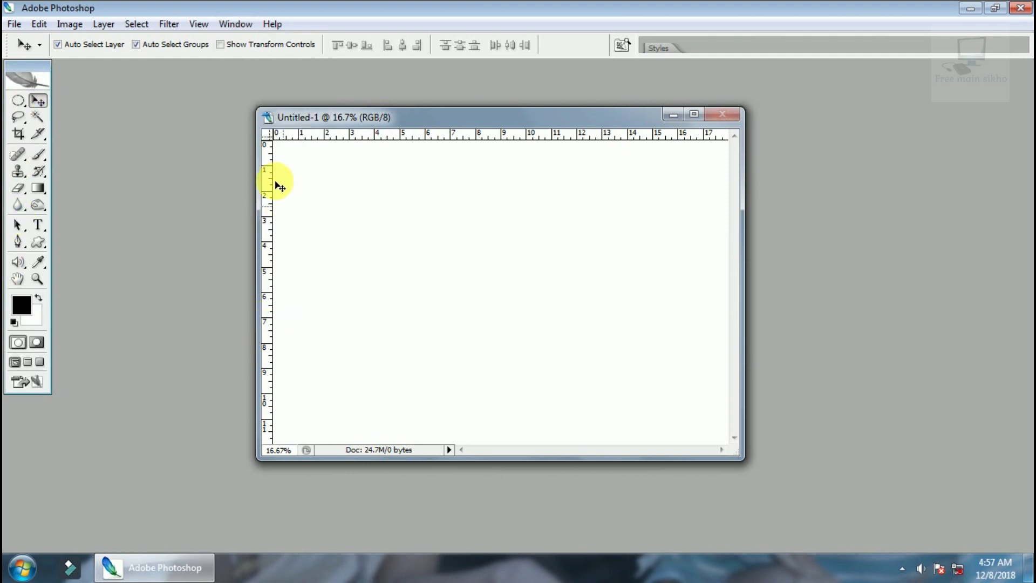
click(236, 23)
click(254, 321)
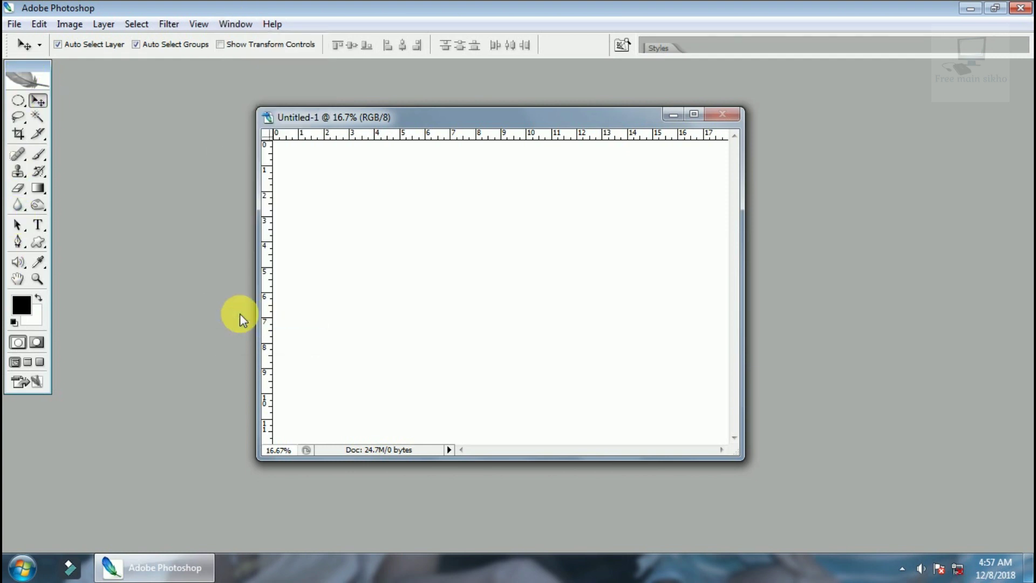
mouse_move(37, 63)
mouse_down()
mouse_move(105, 76)
mouse_move(25, 72)
mouse_move(33, 73)
mouse_up()
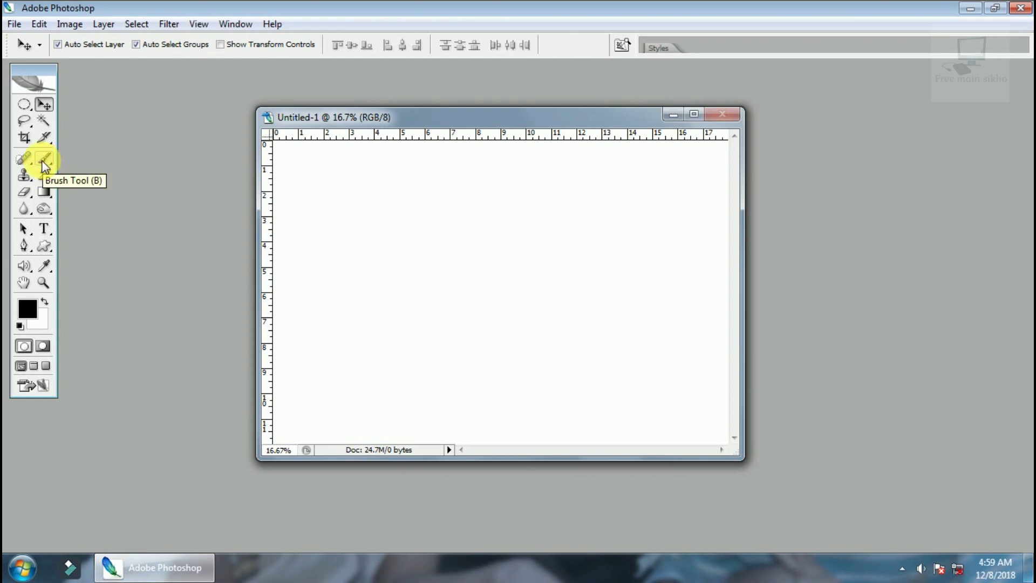
- Select the Lasso tool and go full-screen with menu bar, canvas fitted to screen
click(22, 107)
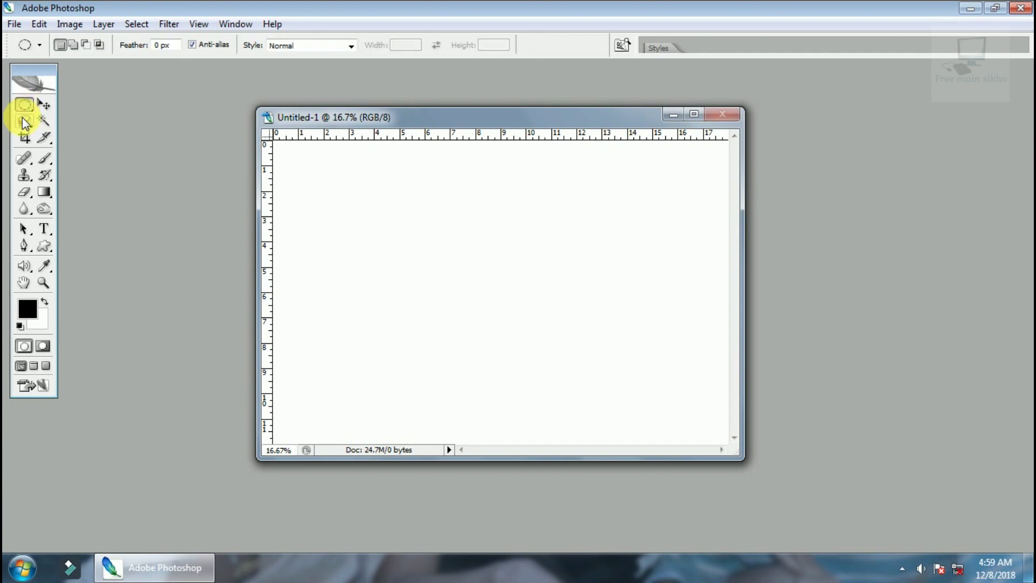
click(24, 124)
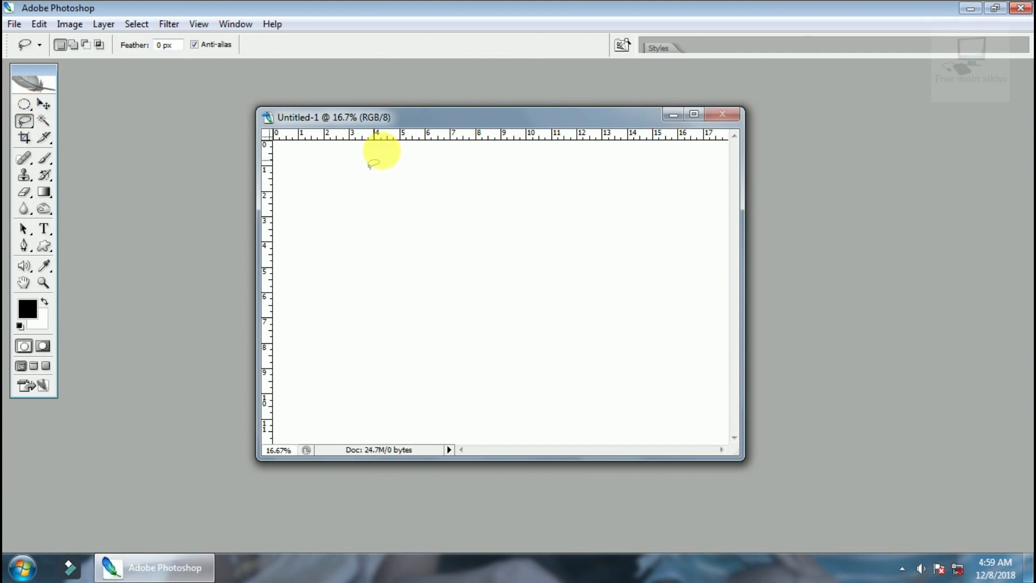
drag(392, 124, 366, 124)
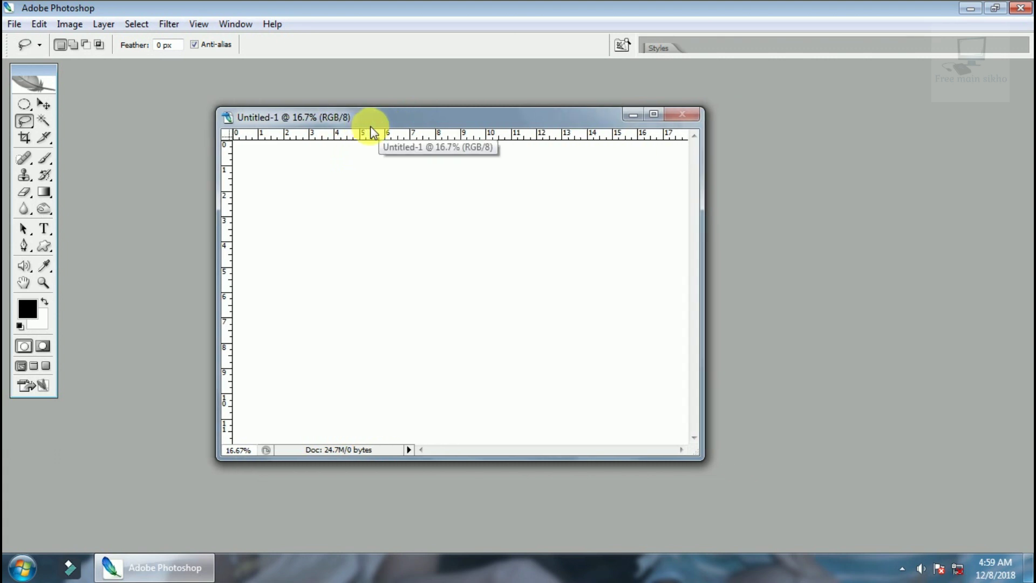
key(f)
key(ctrl+0)
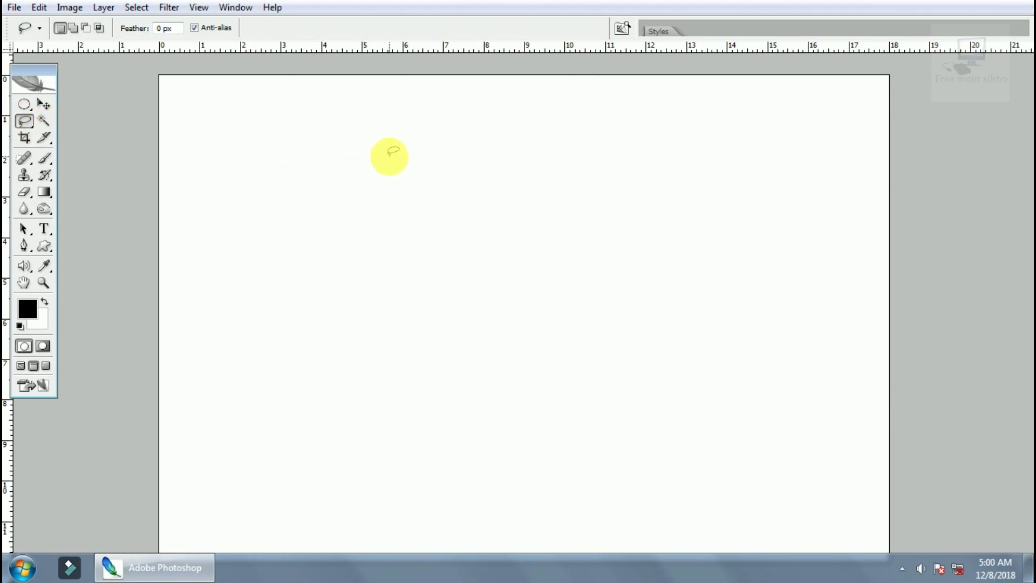
- Lasso a rough circle, then replace it with a thin leaf-shaped selection near the top
mouse_move(389, 154)
mouse_down()
mouse_move(331, 164)
mouse_move(313, 187)
mouse_move(307, 238)
mouse_move(335, 280)
mouse_move(417, 276)
mouse_move(440, 222)
mouse_move(425, 173)
mouse_move(383, 154)
mouse_up()
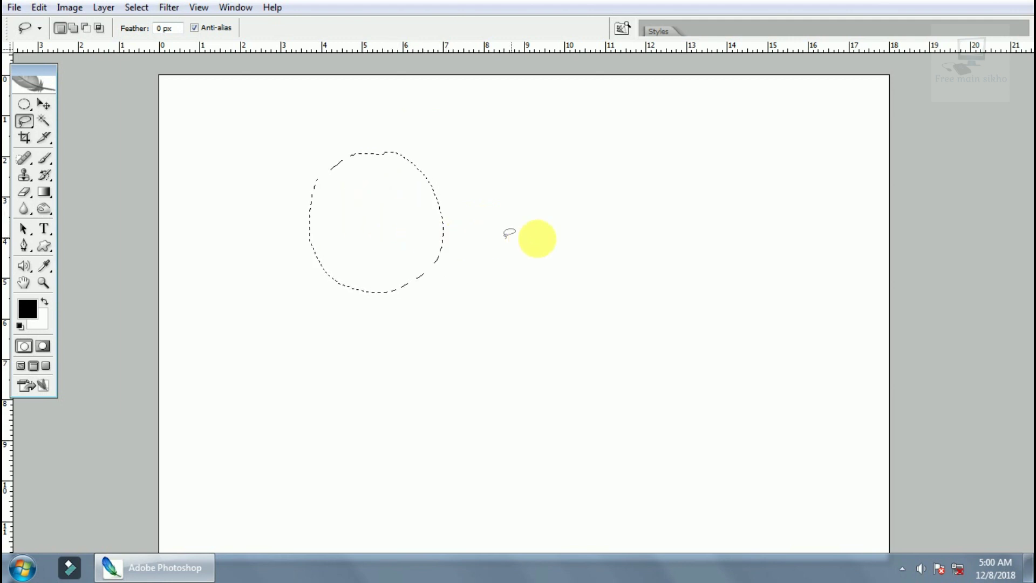
drag(565, 177, 503, 294)
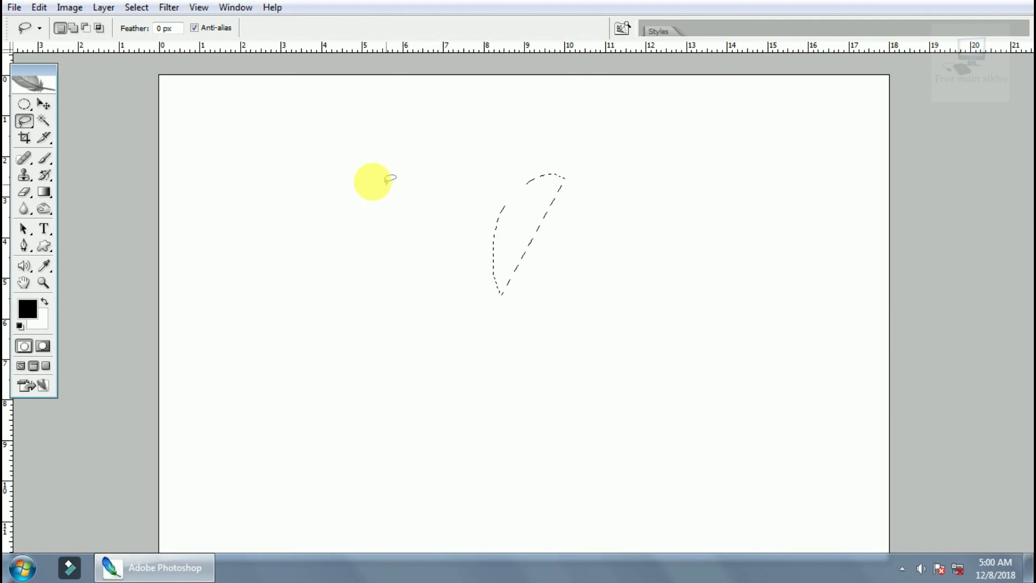
- With Add to selection on, lasso a large area plus right and lower lobes, then deselect
click(74, 29)
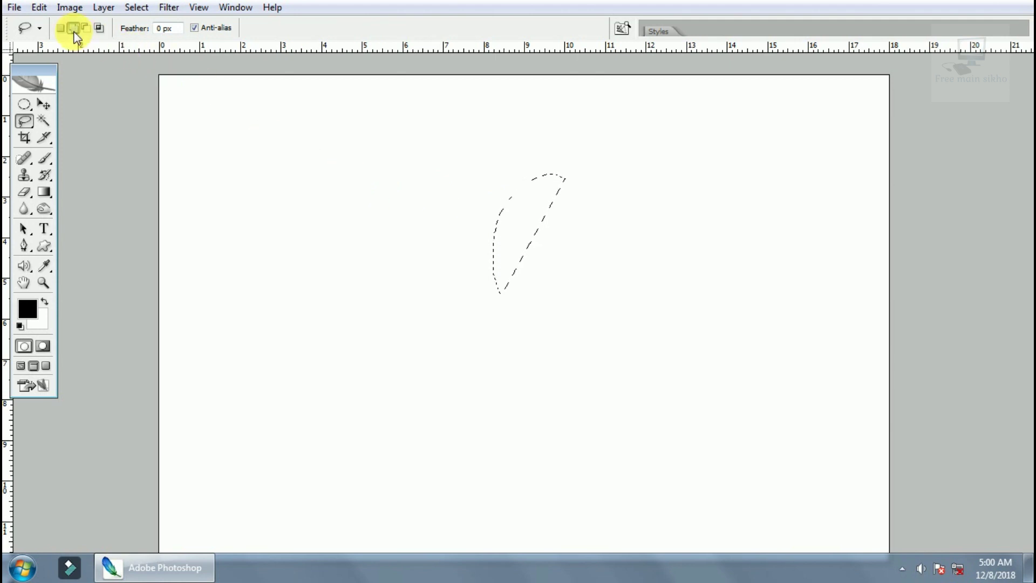
mouse_move(318, 142)
mouse_down()
mouse_move(295, 167)
mouse_move(311, 147)
mouse_up()
mouse_move(396, 136)
mouse_down()
mouse_move(597, 169)
mouse_move(439, 128)
mouse_up()
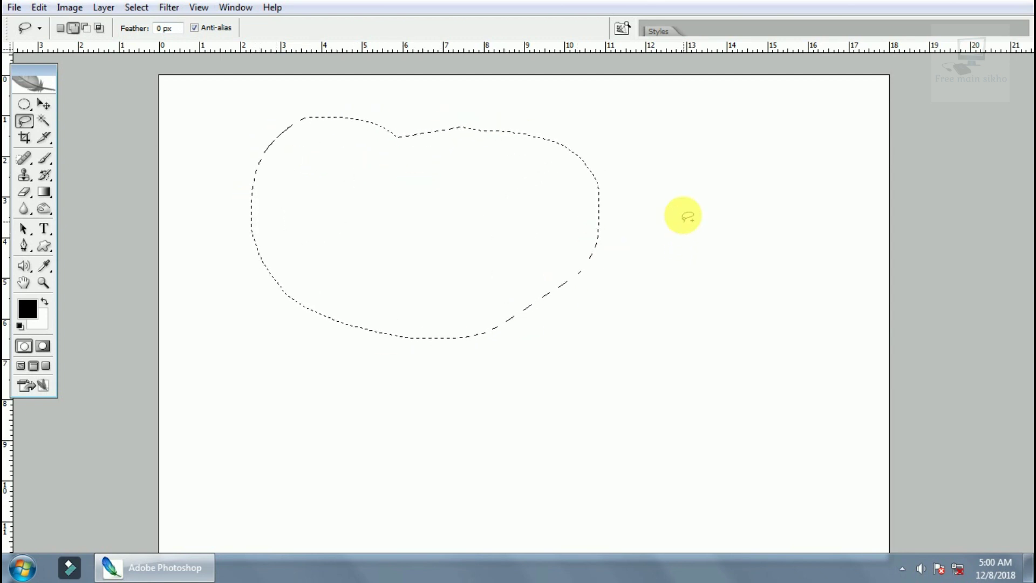
drag(683, 219, 600, 336)
drag(450, 322, 432, 314)
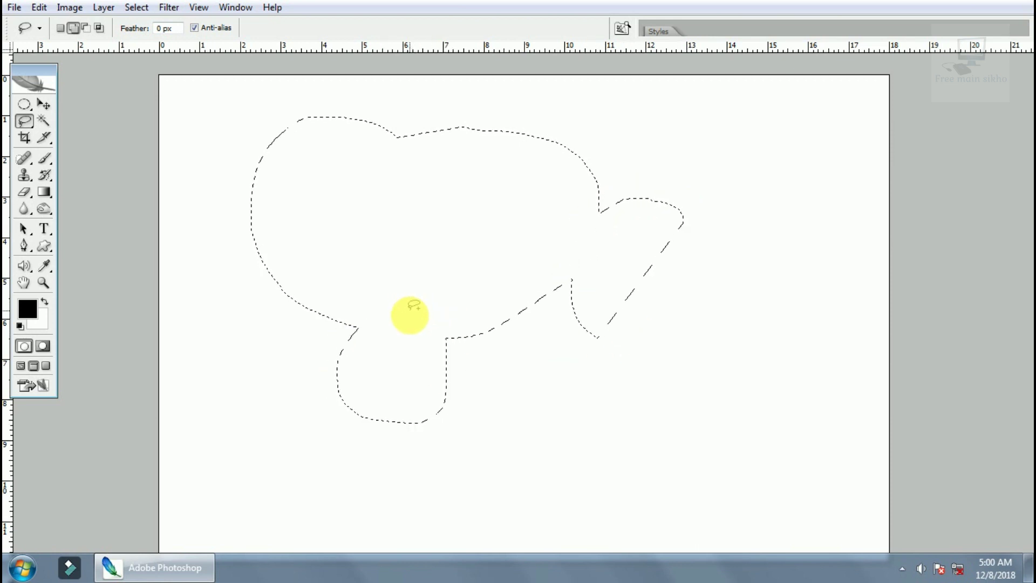
key(ctrl+d)
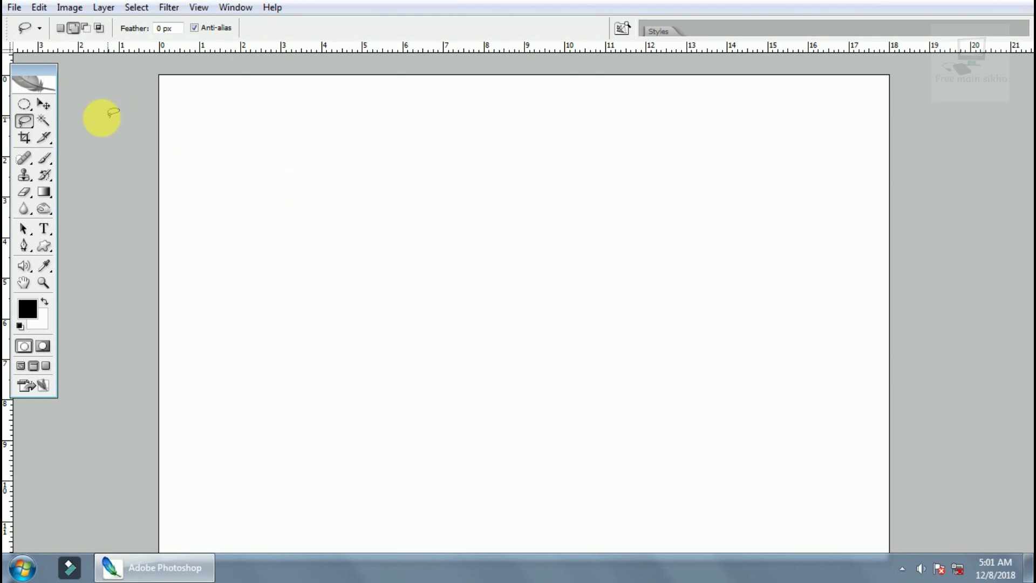
- Show the Lasso flyout listing Lasso, Polygonal Lasso and Magnetic Lasso
right_click(23, 122)
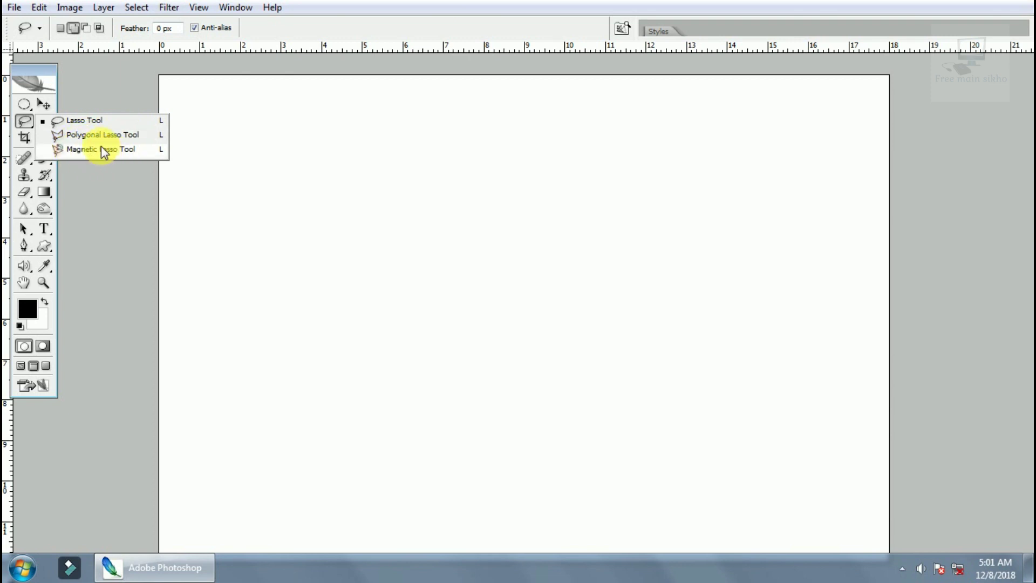
- With the Polygonal Lasso, place the outline's first corners, curving down the right side
click(86, 137)
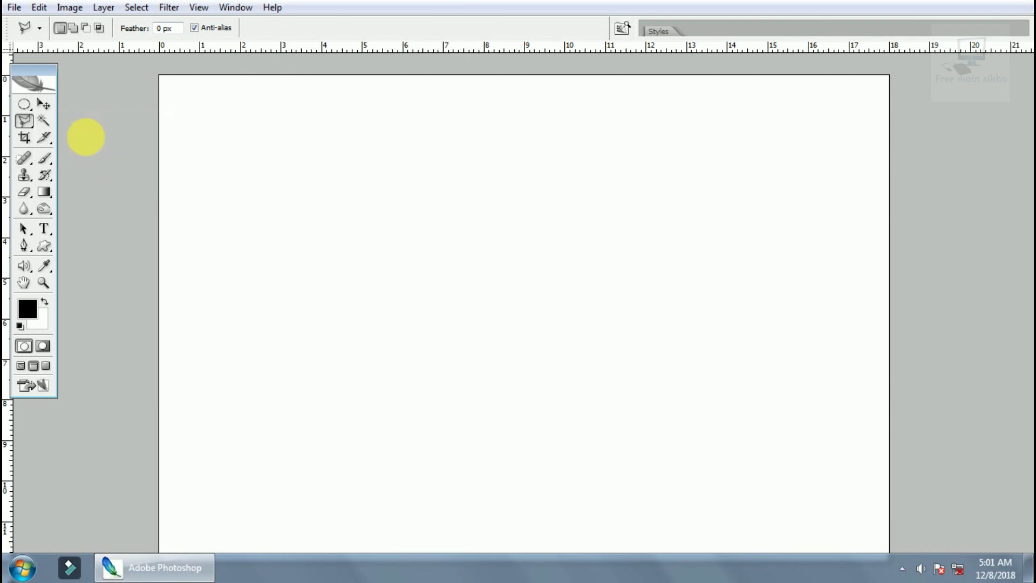
click(323, 168)
click(355, 158)
click(398, 159)
click(430, 178)
click(442, 208)
click(444, 231)
click(442, 259)
click(422, 278)
- Add corners to the left, bottom, right and top, then close the polygon at its start
click(352, 194)
click(218, 261)
click(366, 313)
click(590, 297)
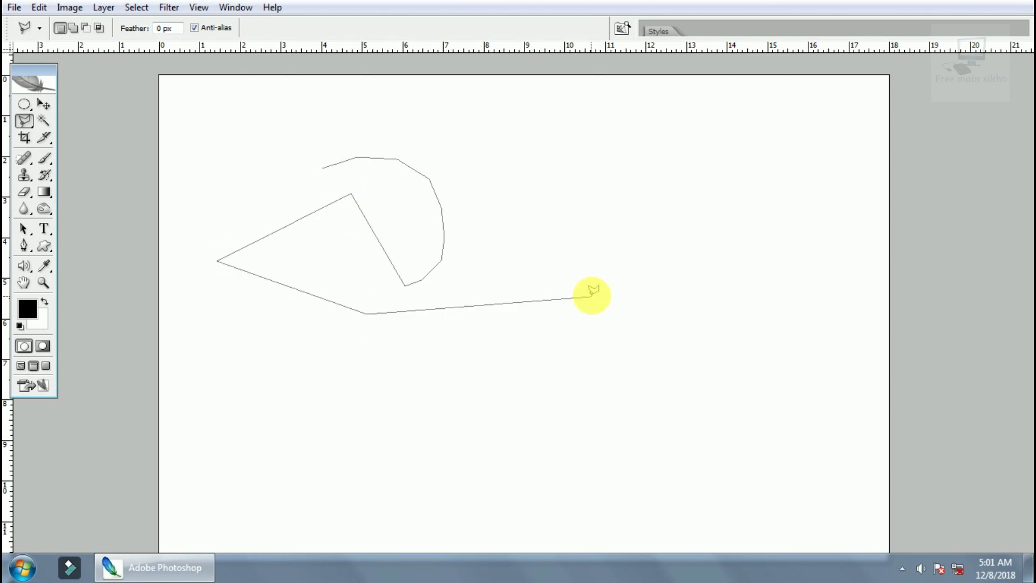
click(424, 133)
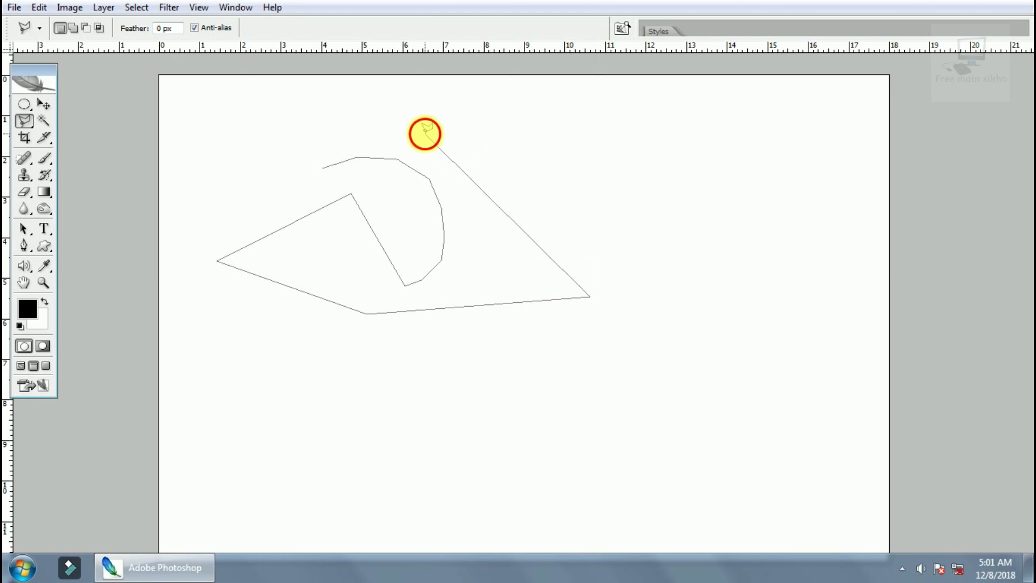
click(343, 110)
click(284, 111)
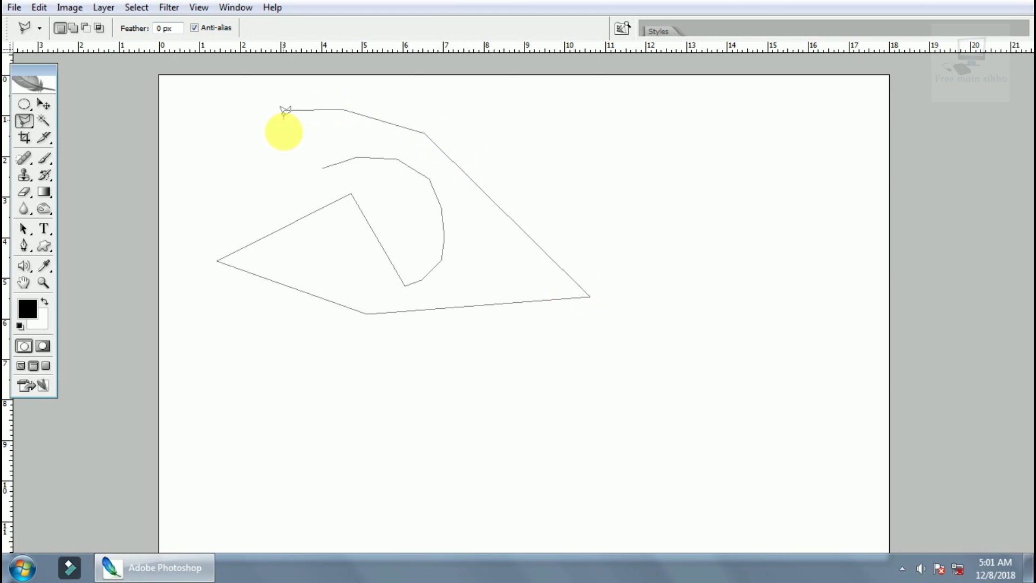
click(301, 165)
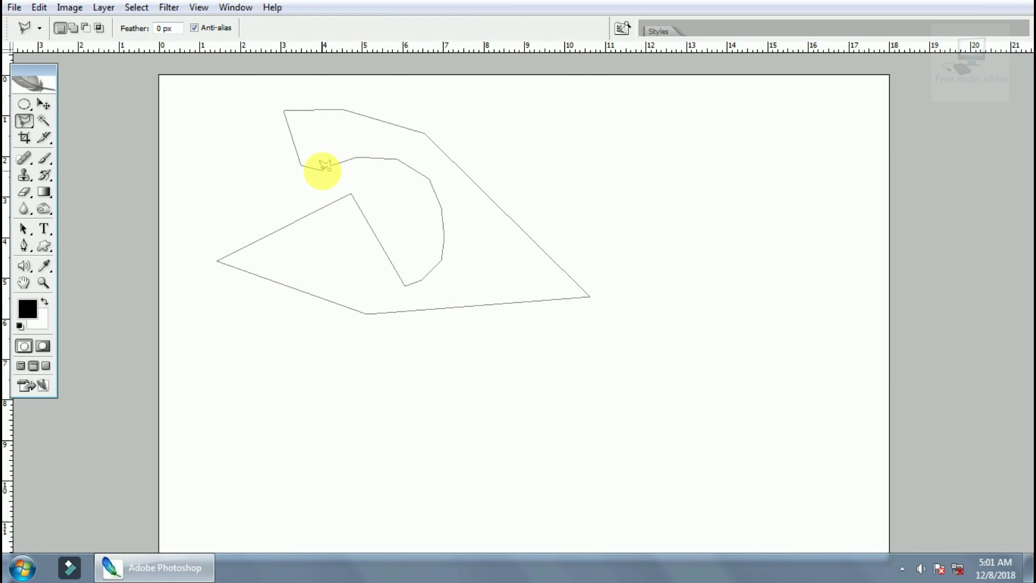
click(323, 168)
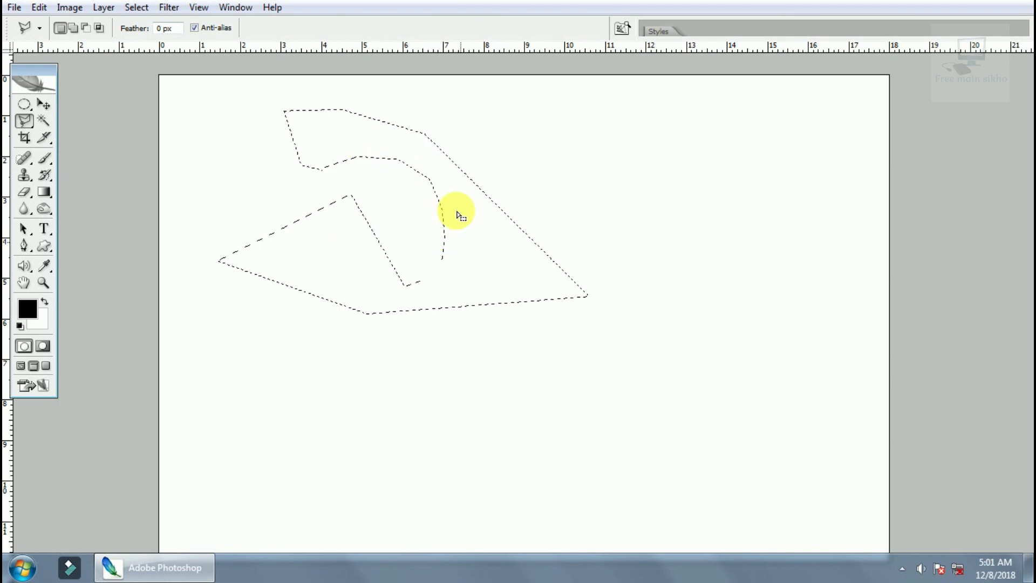
key(ctrl+d)
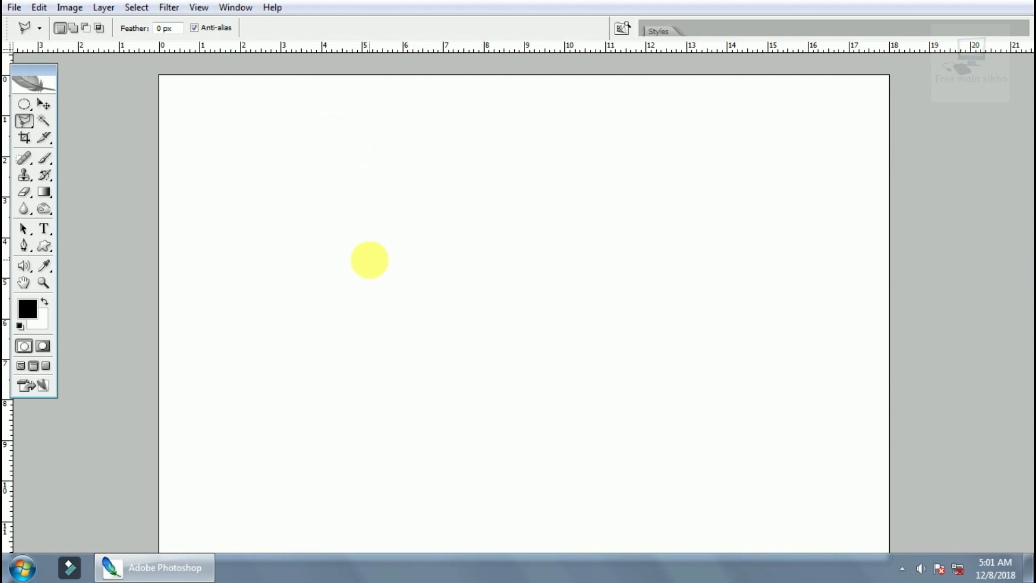
key(v)
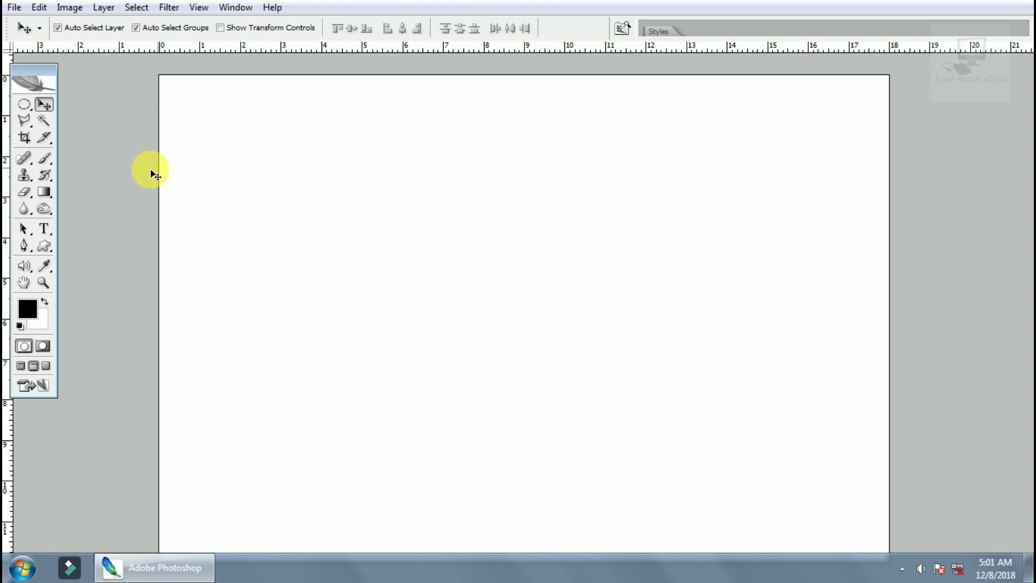
click(24, 121)
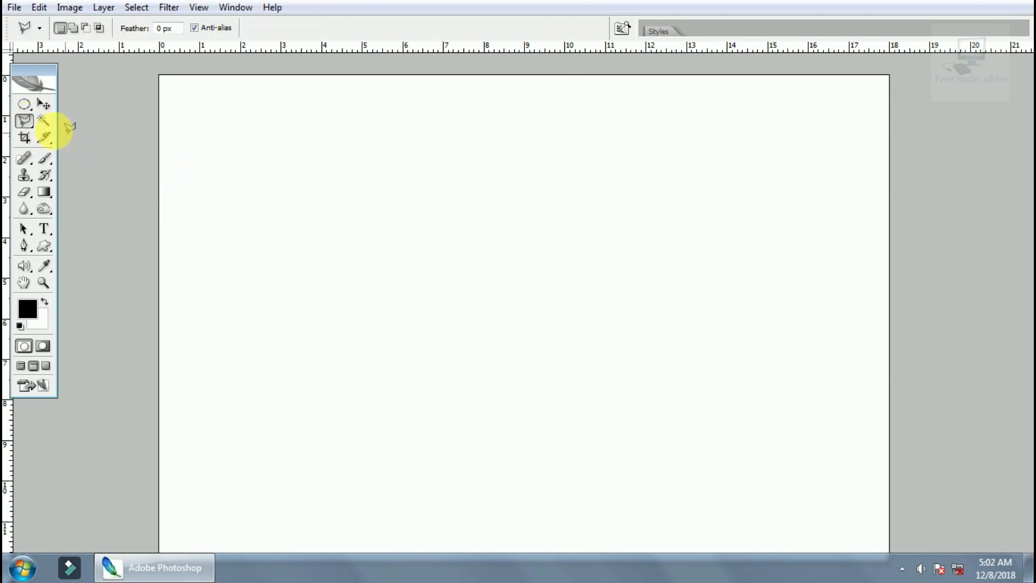
right_click(28, 128)
click(92, 134)
click(213, 192)
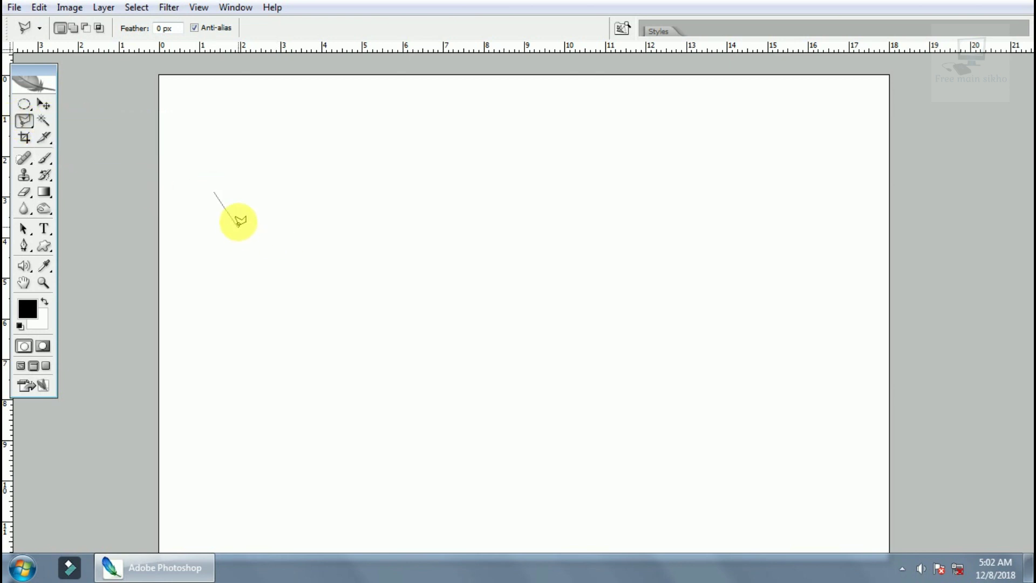
key(Escape)
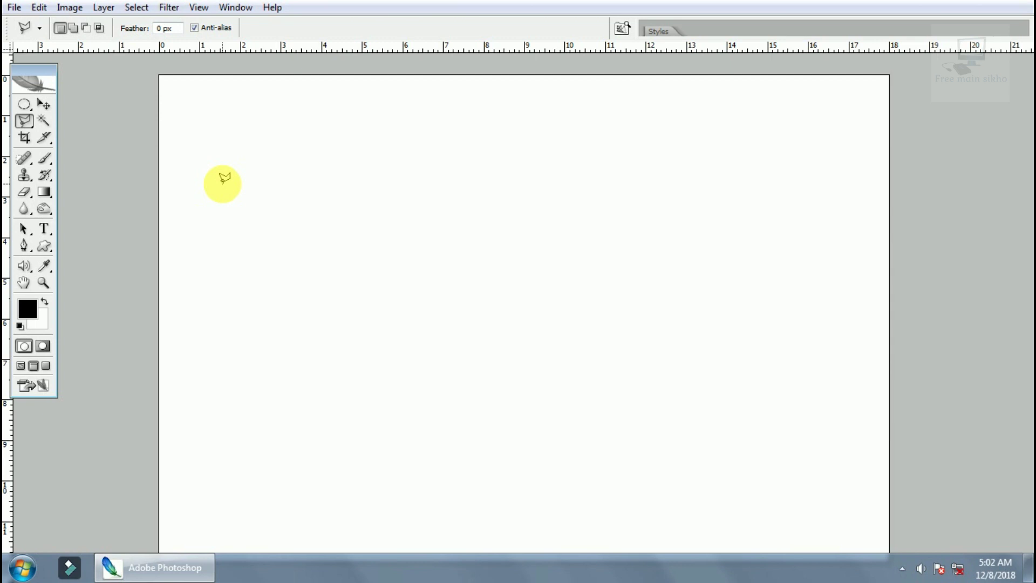
- Cycle through the magnetic and other lasso variants, then choose the Pen Tool
key(shift+l)
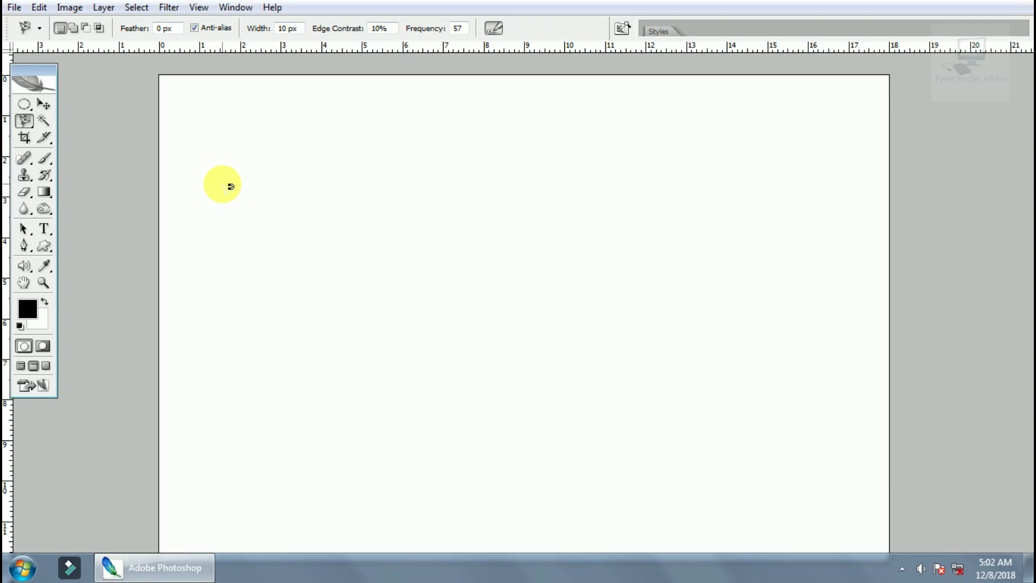
key(shift+l)
key(shift+l)
key(shift+l)
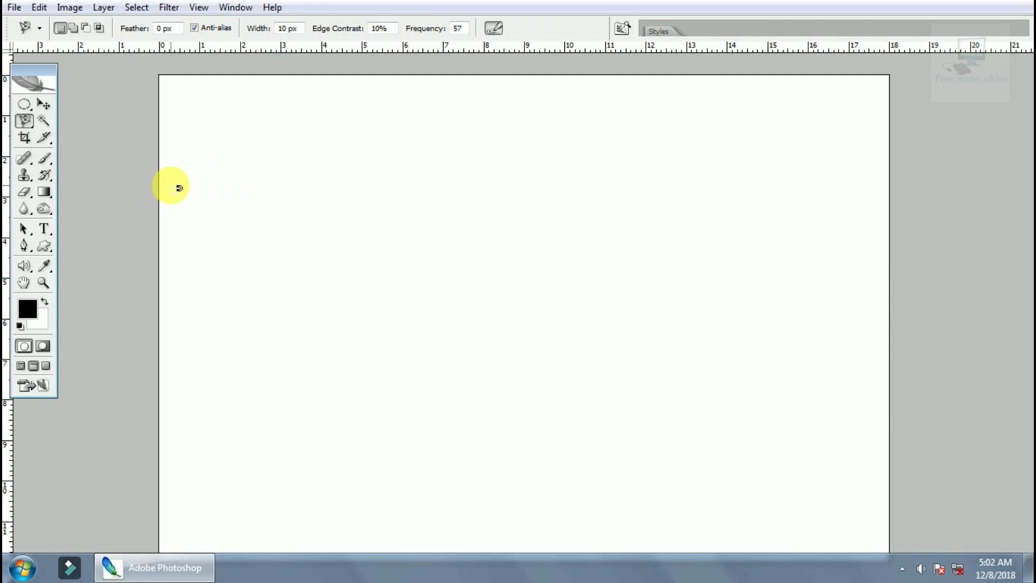
key(p)
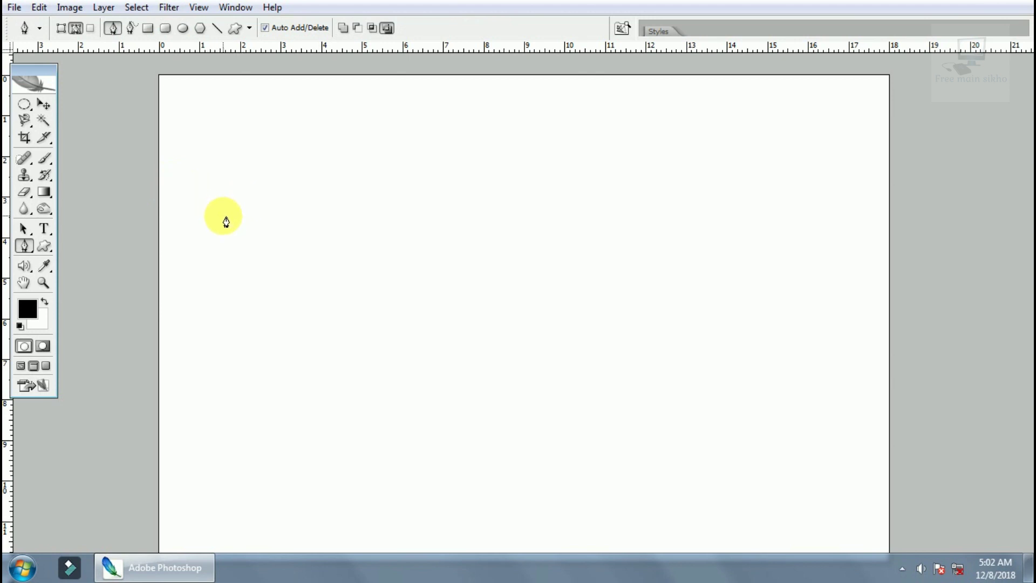
key(shift+p)
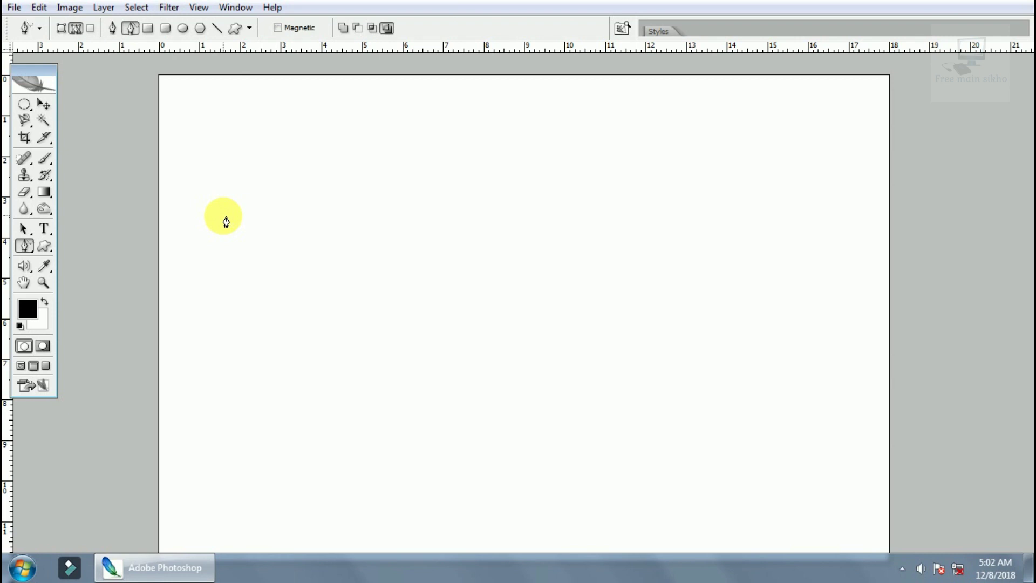
key(shift+p)
key(shift+p)
key(shift+p)
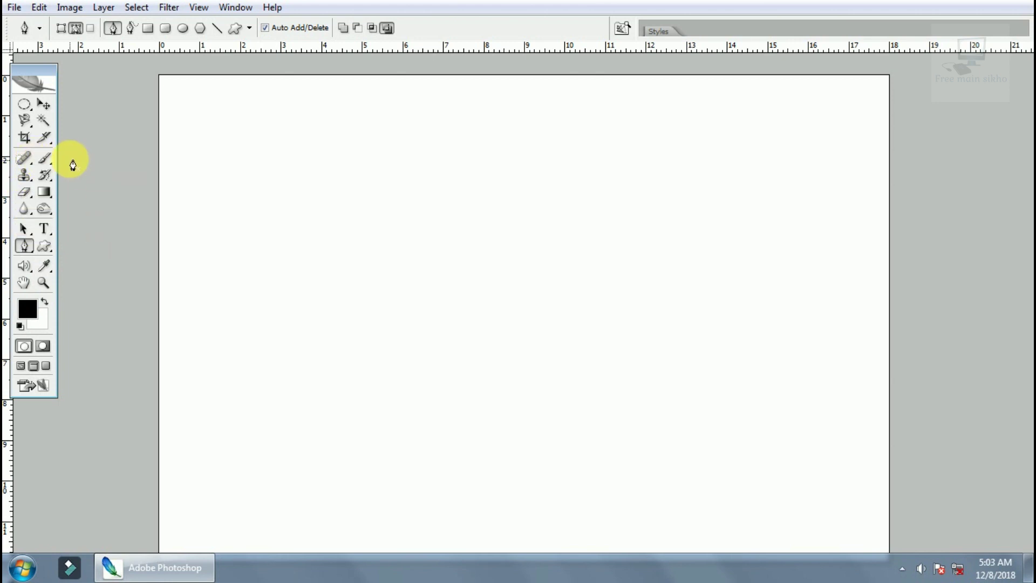
- Draw an elliptical marquee across the canvas centre, clear it, and choose the Rectangular Marquee
click(27, 105)
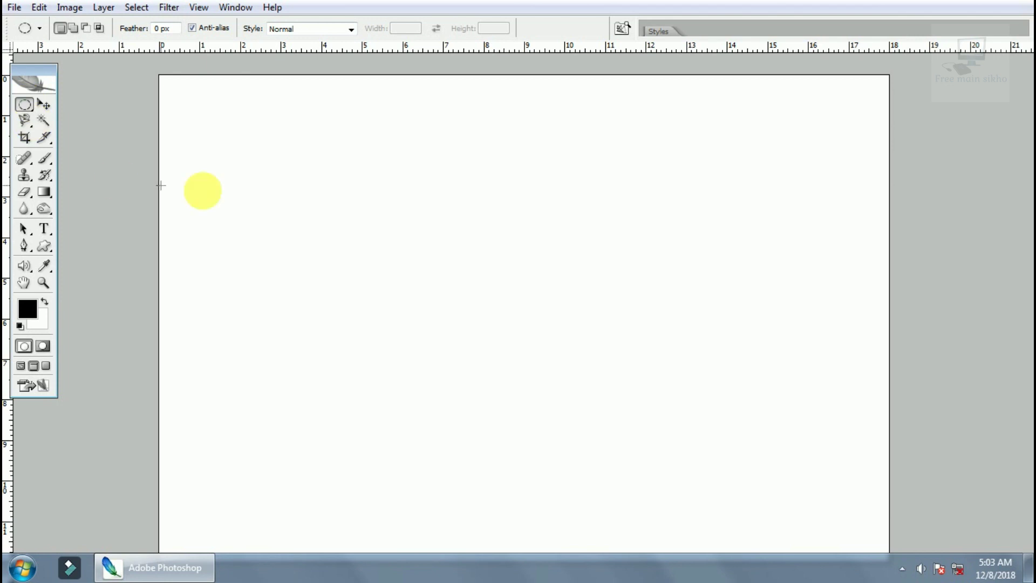
mouse_move(296, 181)
mouse_down()
mouse_move(490, 377)
mouse_move(645, 425)
mouse_up()
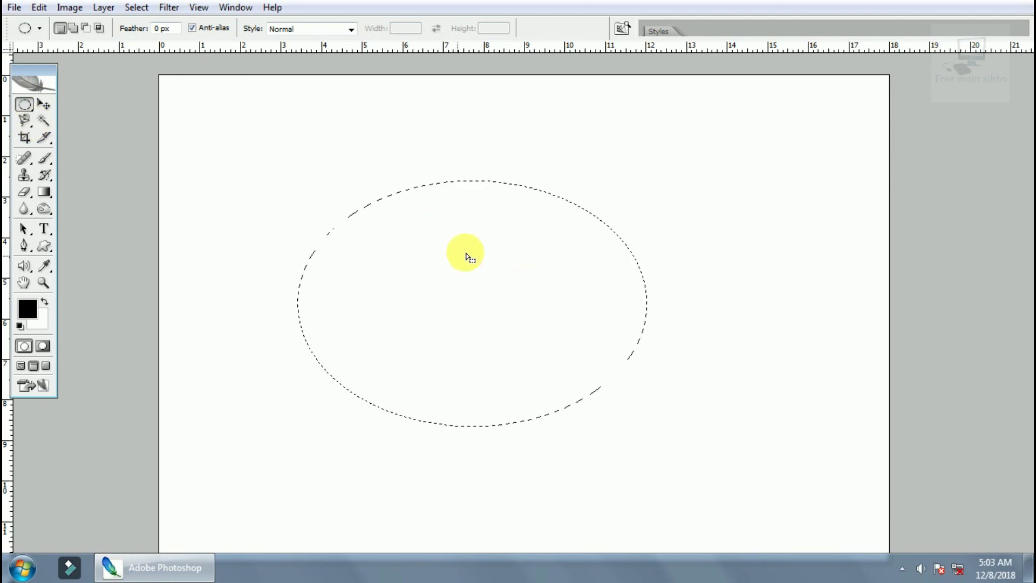
click(382, 249)
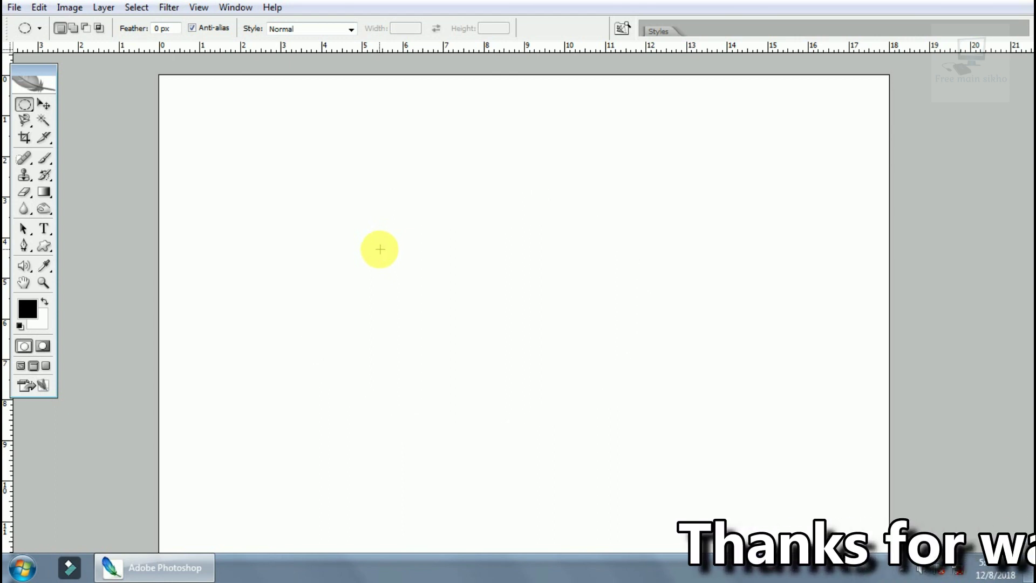
key(shift+m)
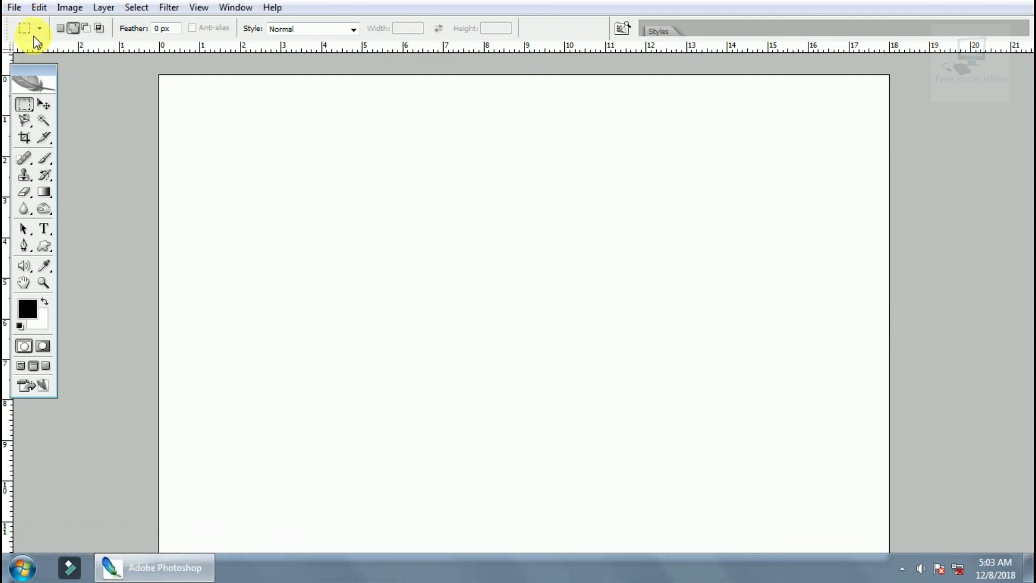
- Drag a large rectangular marquee mid-canvas, deselect it, and return to the Move tool
key(shift+m)
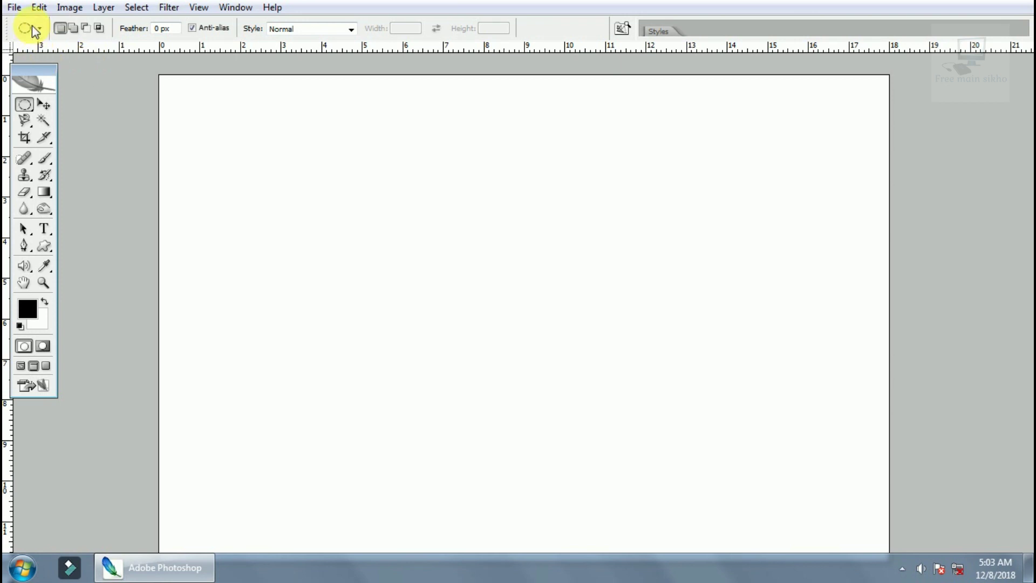
key(shift+m)
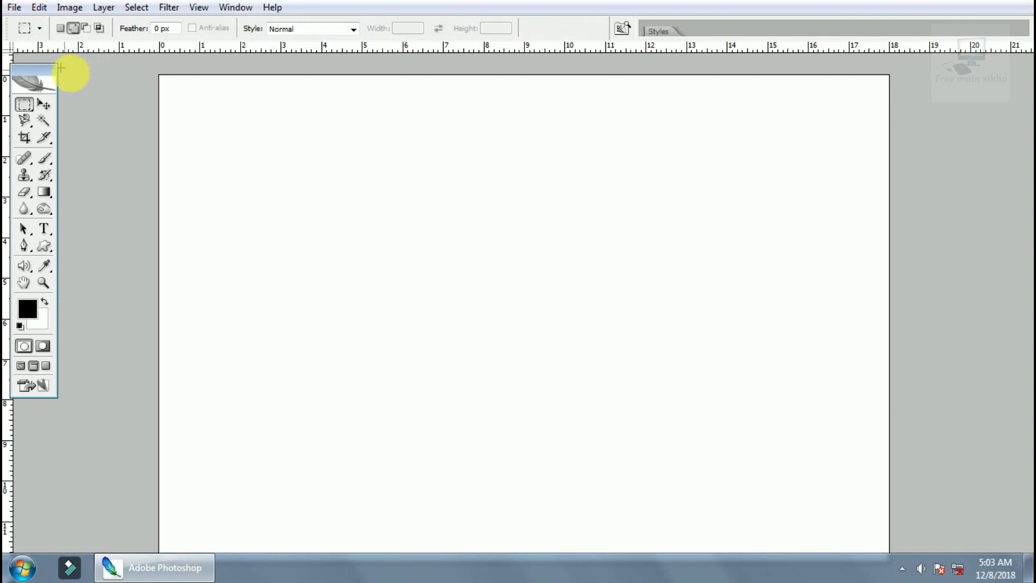
drag(261, 188, 683, 476)
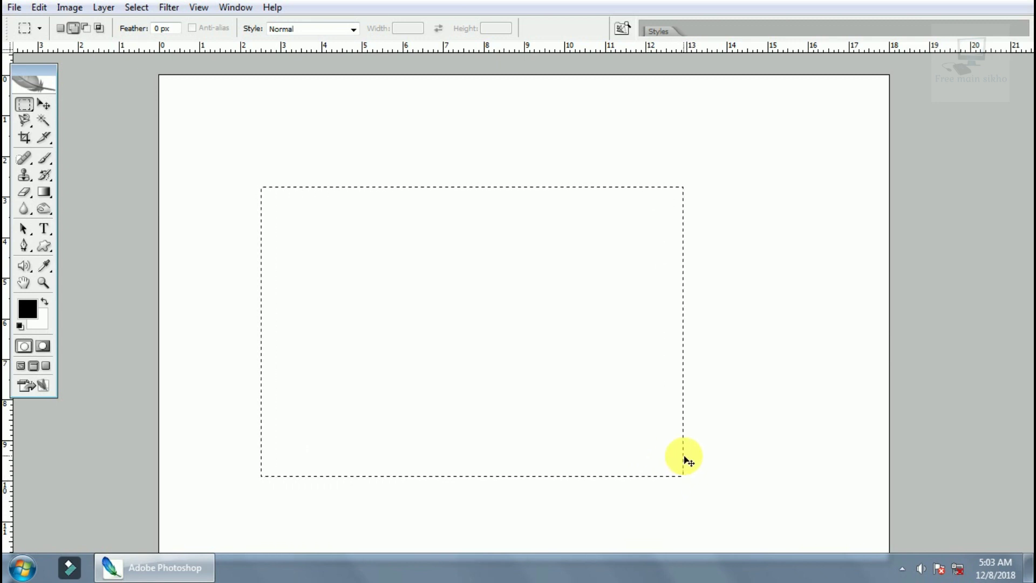
key(ctrl+d)
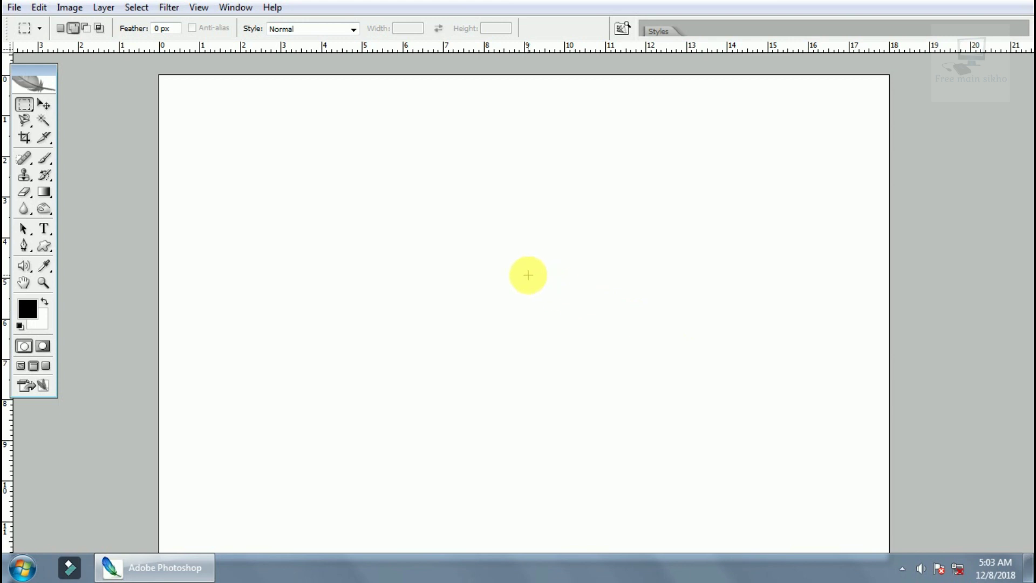
key(v)
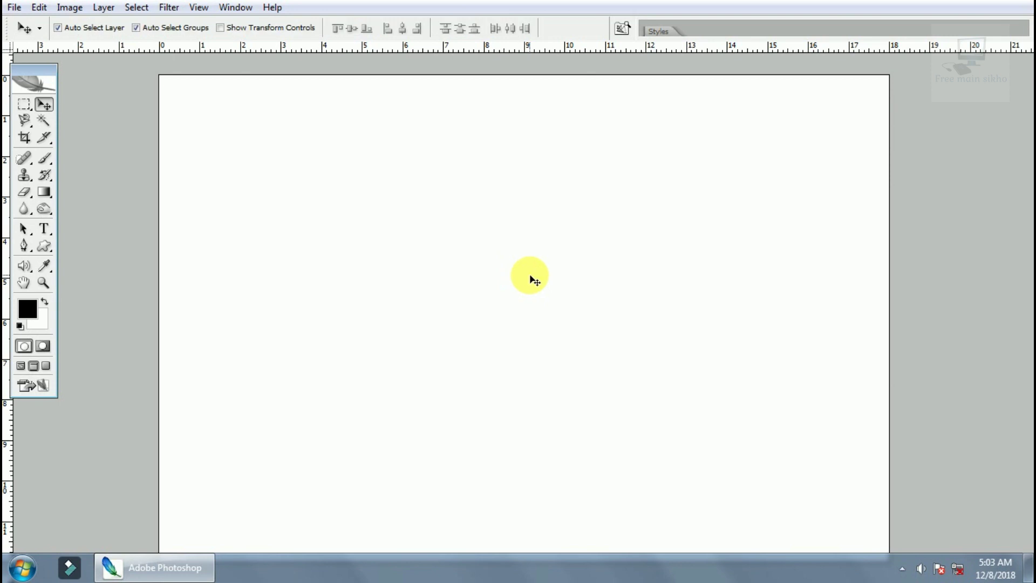